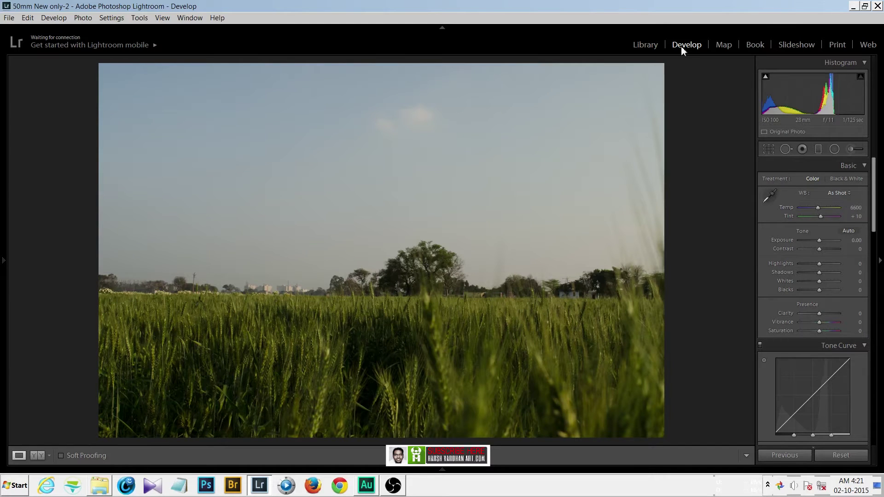
Glance at the photo in the Library view, then return to Develop
key("alt")
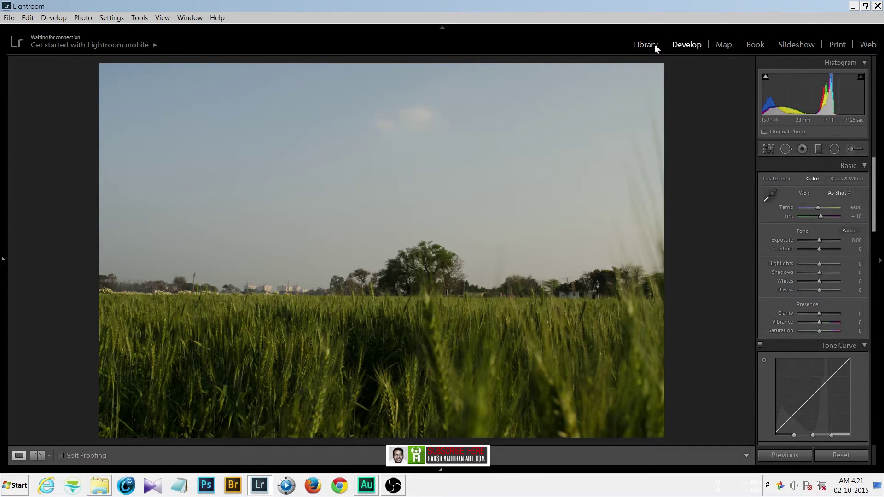
left_click(656, 48)
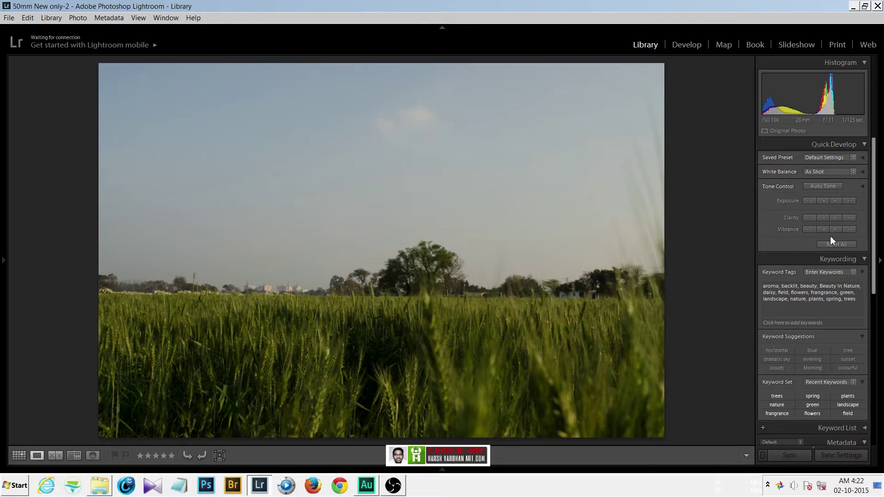
key("d")
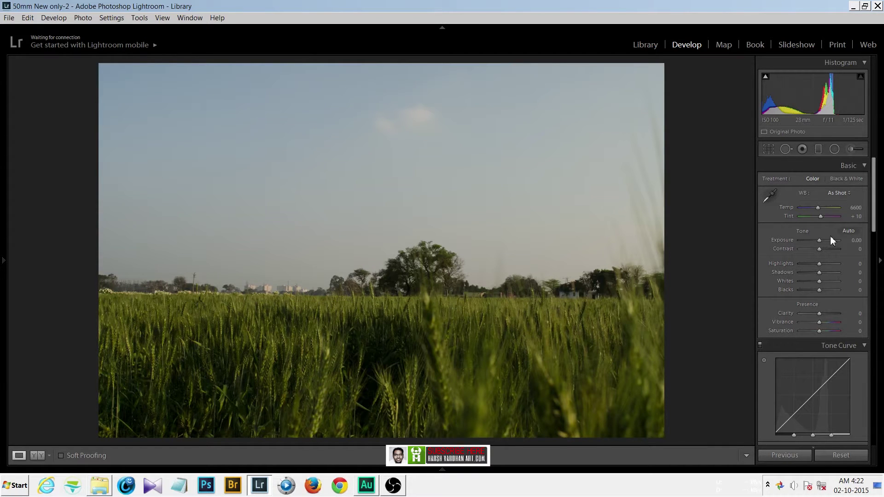
Apply Auto tone, bringing Exposure to +1.10 and Whites to +52
scroll(861, 258, "down", 5)
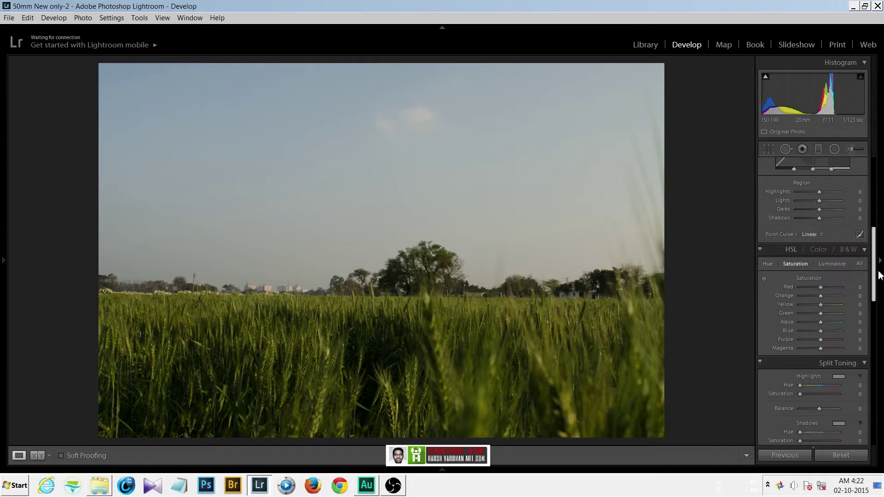
key("alt")
scroll(830, 234, "up", 5)
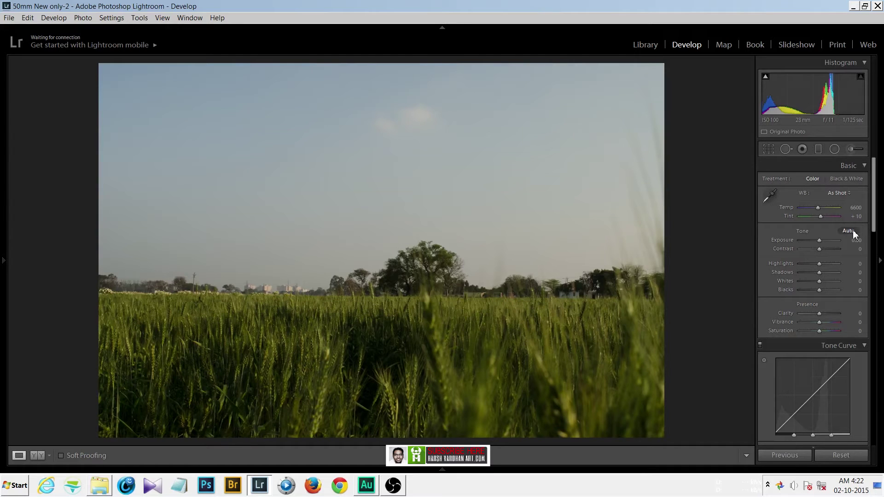
left_click(852, 231)
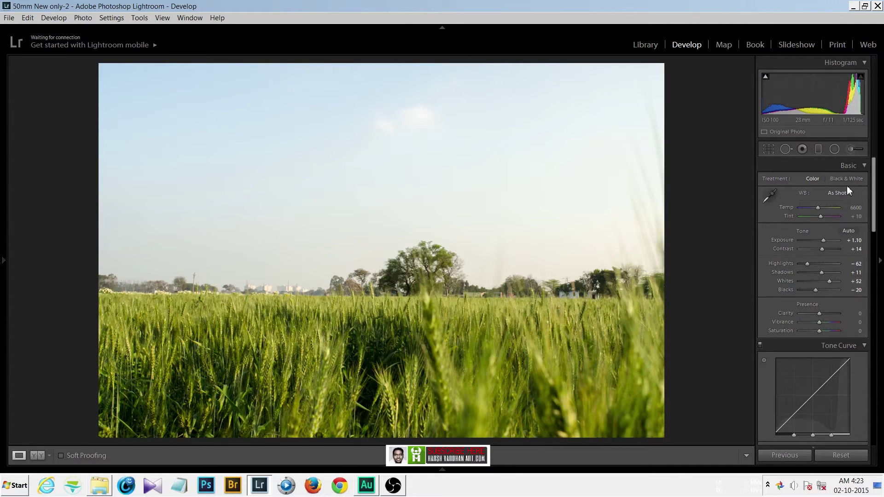
Reveal the Basic panel's reset options while warming Temp and Tint toward yellow
key("alt")
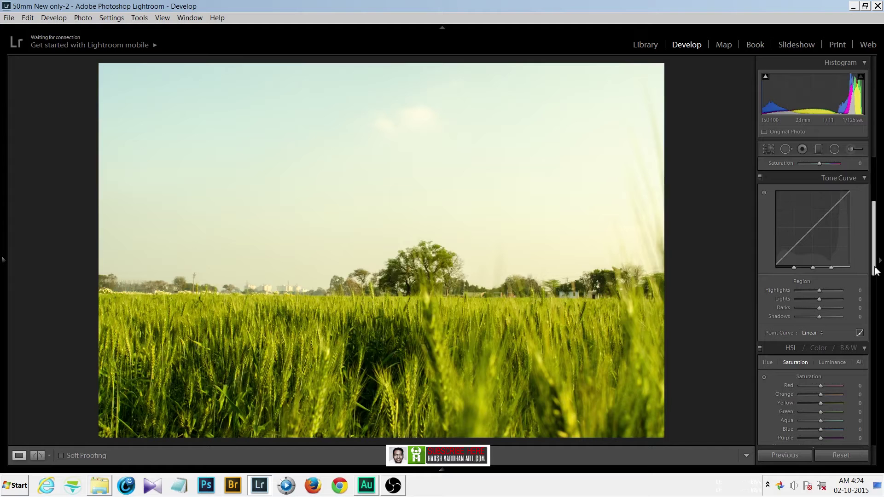
In the HSL Hue tab, set Green to −24 so the wheat turns yellower
left_click_drag(876, 270, 876, 241)
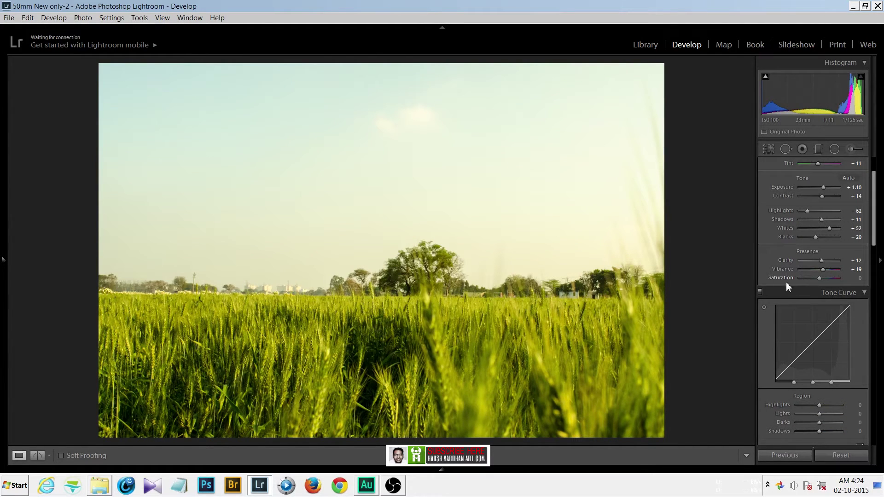
left_click_drag(876, 234, 879, 262)
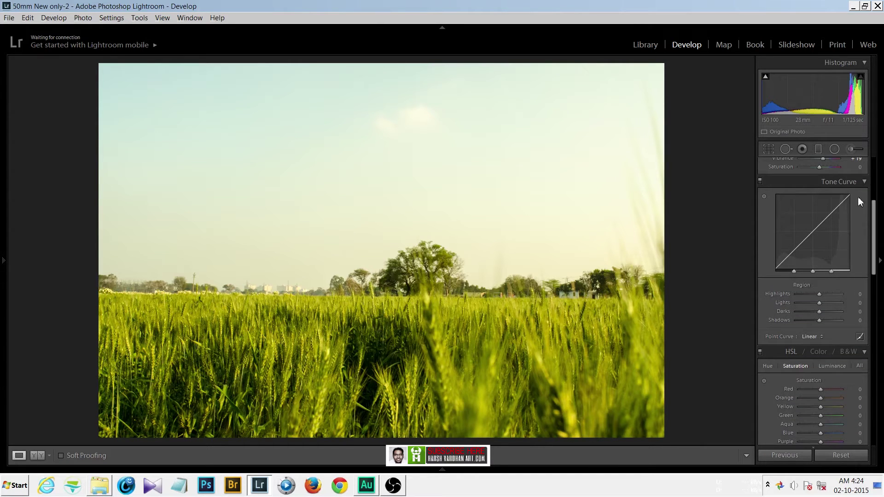
left_click_drag(873, 237, 871, 280)
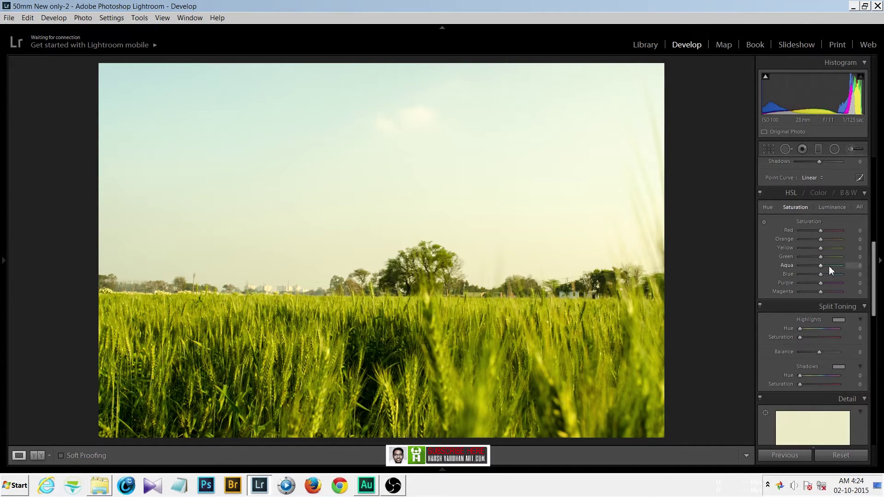
key("alt")
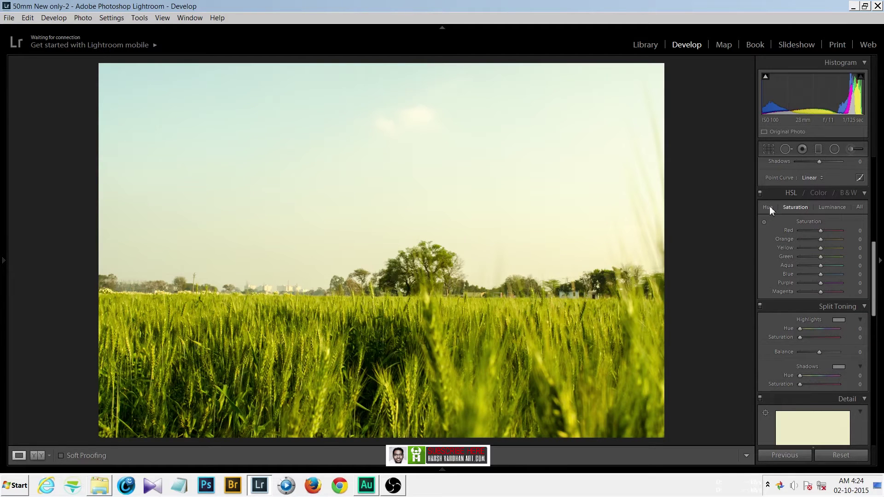
left_click(767, 207)
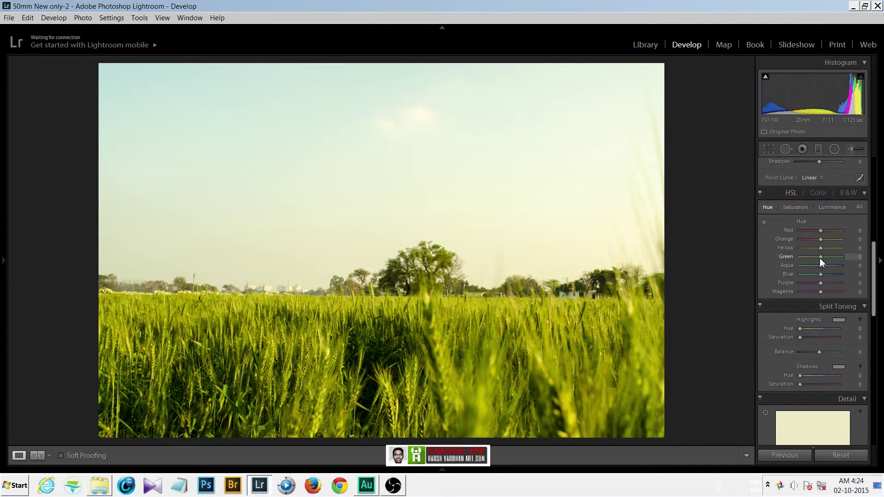
left_click_drag(819, 257, 814, 258)
left_click_drag(874, 307, 869, 342)
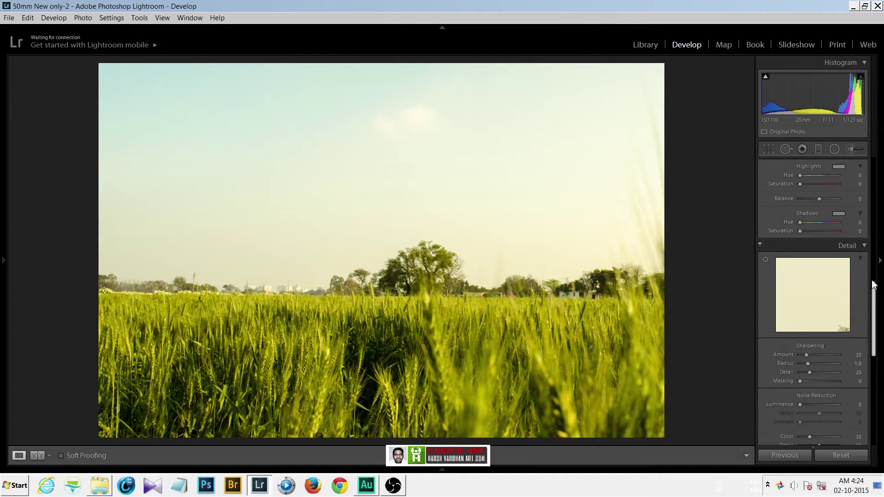
Alt-drag the Detail panel's sharpening Masking to 81, limiting sharpening to edges
left_click_drag(875, 320, 874, 334)
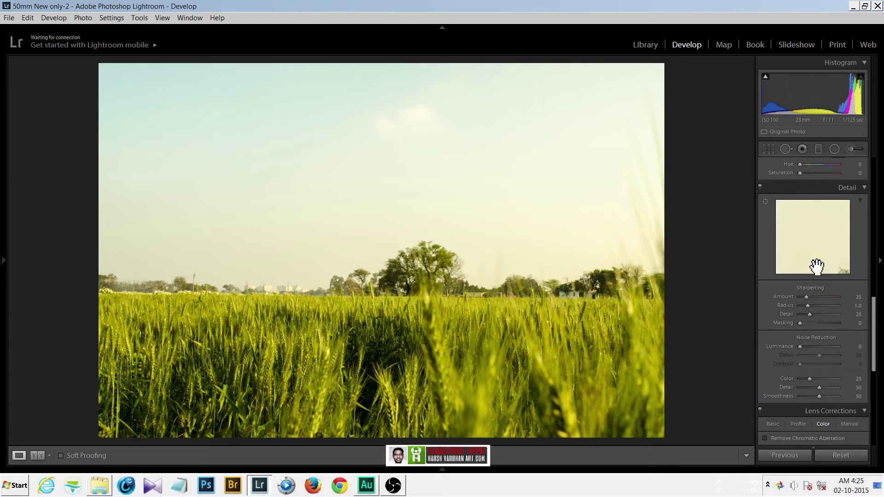
key("alt")
key("alt")
key("alt")
left_click_drag(799, 324, 831, 327)
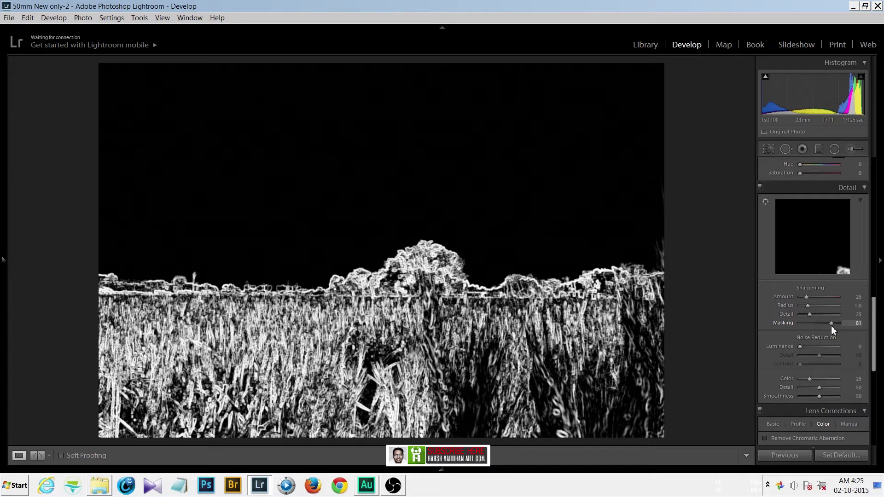
left_click_drag(831, 326, 829, 326)
left_click_drag(830, 325, 831, 325)
left_click_drag(831, 325, 831, 325)
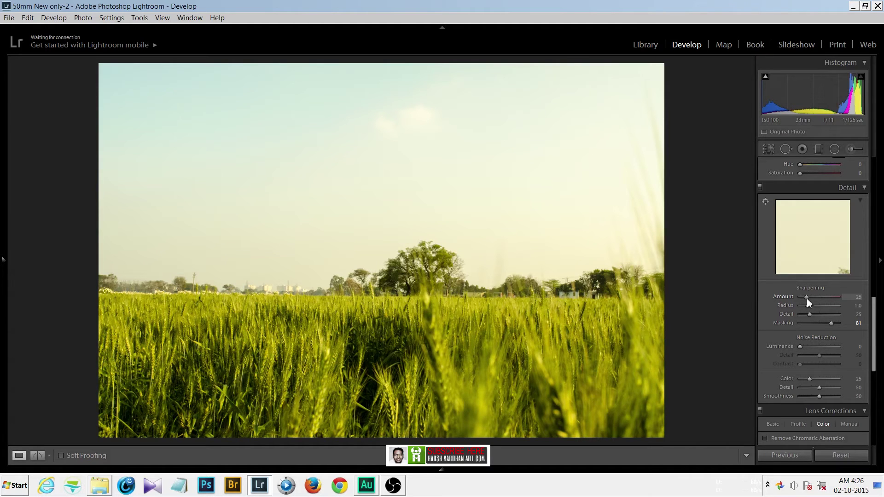
Raise sharpening Amount to 43, zoom to 1:1 on the trees, and pick up the Defringe eyedropper
left_click_drag(807, 298, 812, 298)
scroll(874, 360, "down", 1)
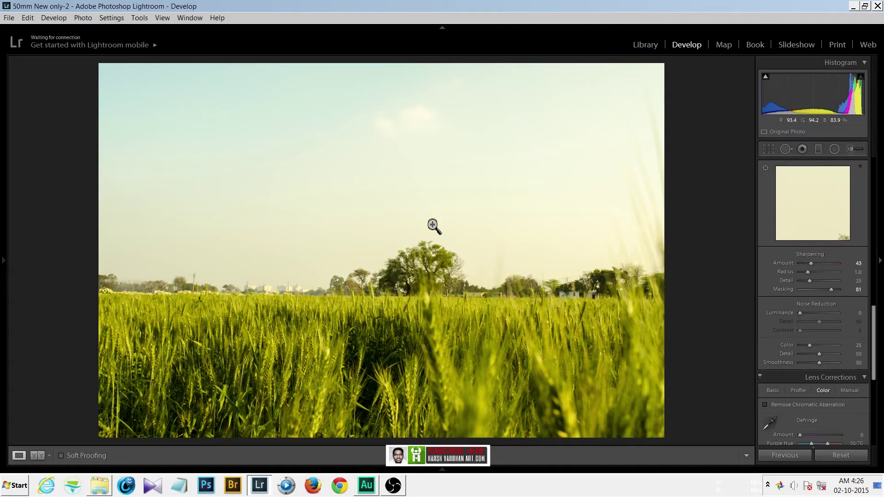
scroll(769, 308, "down", 4)
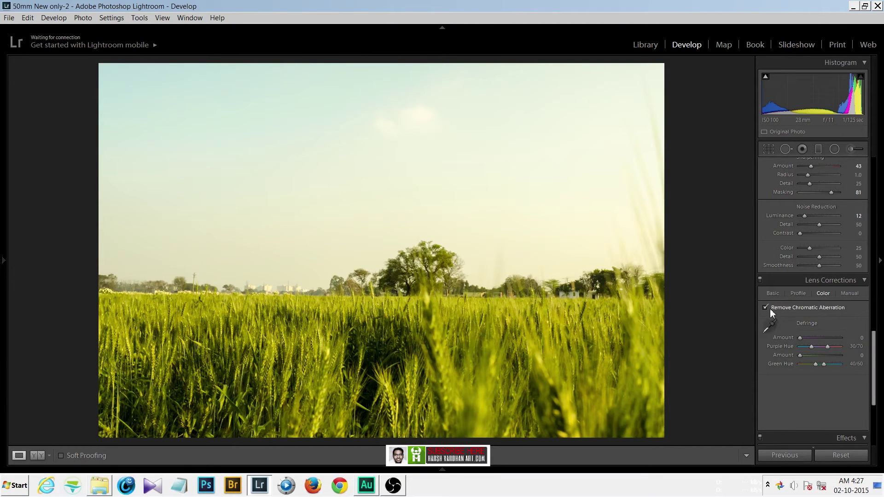
left_click(422, 250)
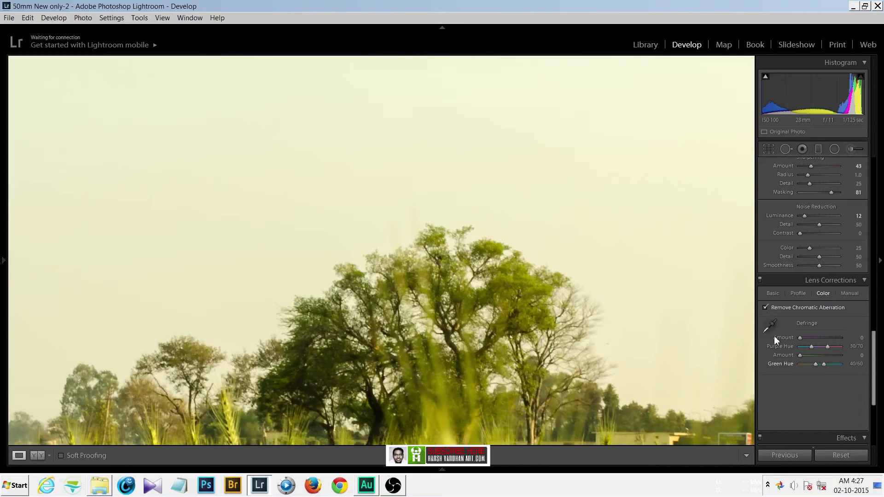
left_click(769, 326)
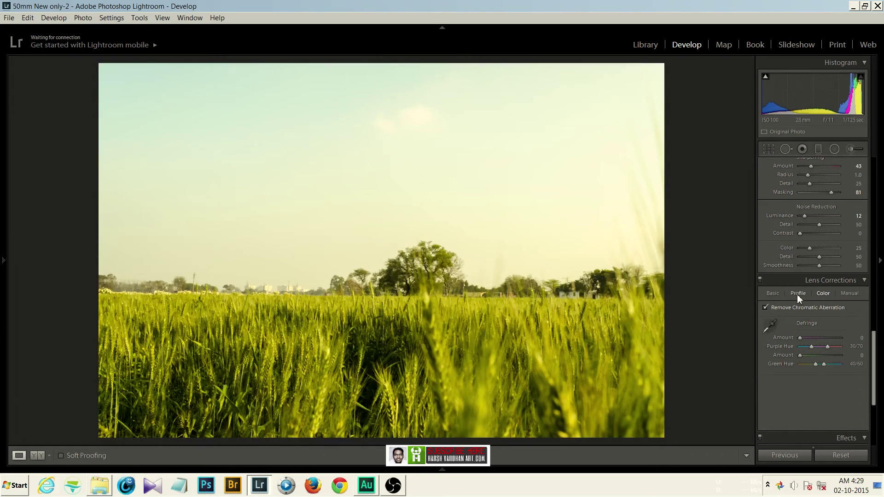
View the Lens Corrections Profile settings, then return to the Basic tab
left_click(797, 294)
left_click(770, 294)
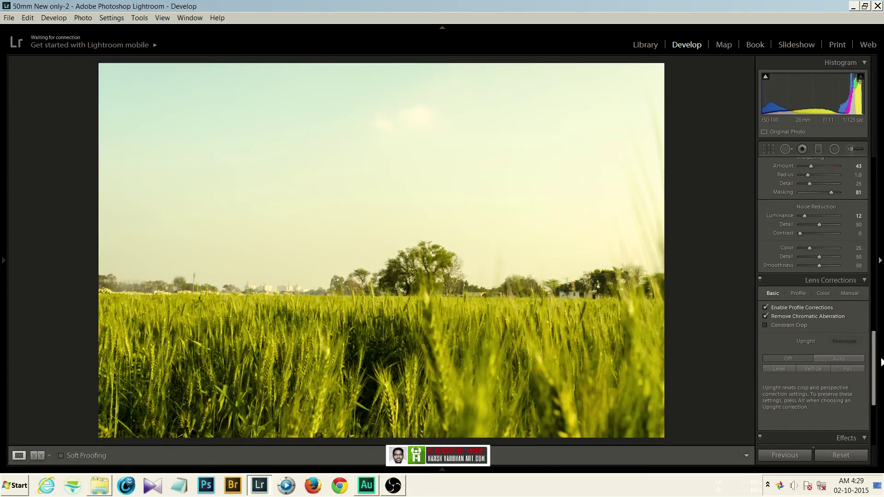
Scroll down to the Effects panel and reveal its reset labels, all values at 0
left_click_drag(874, 368, 871, 407)
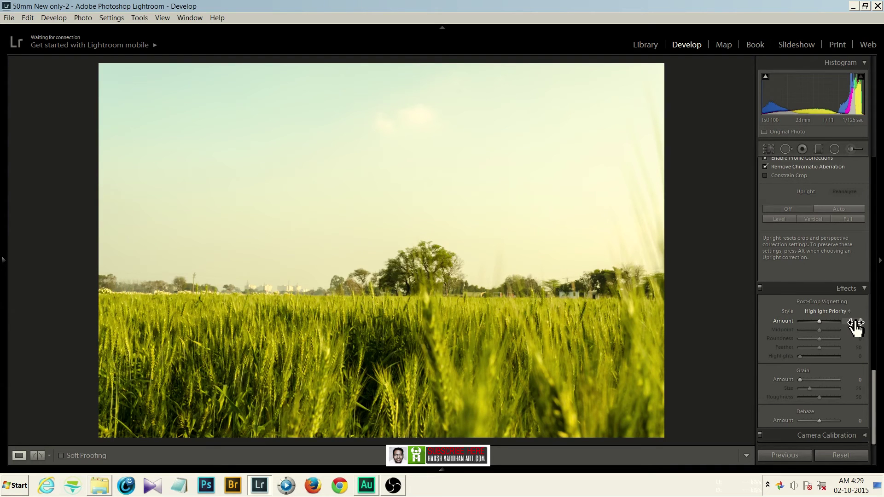
key("alt")
Choose Export > Export... from the photo's context menu to open Export One File
right_click(490, 368)
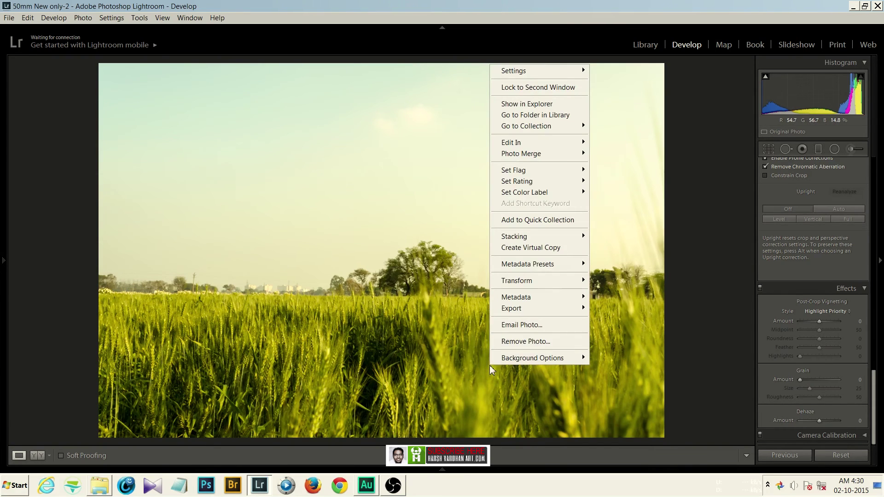
mouse_move(530, 314)
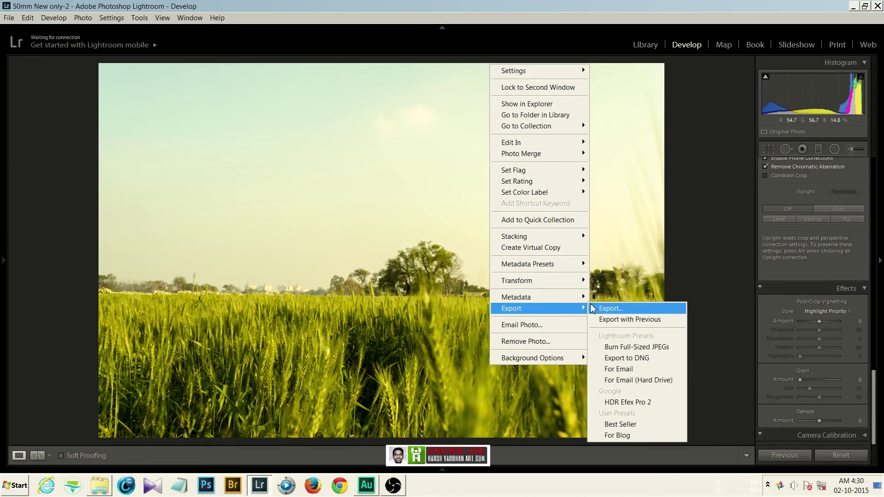
left_click(611, 308)
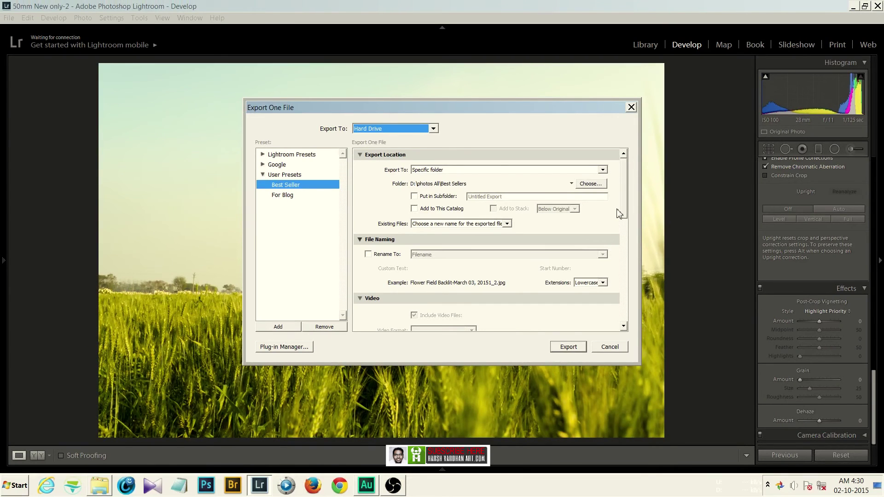
Review the export settings: JPEG quality 100, sRGB, 1000×1000 pixels at 300 resolution
scroll(621, 212, "down", 3)
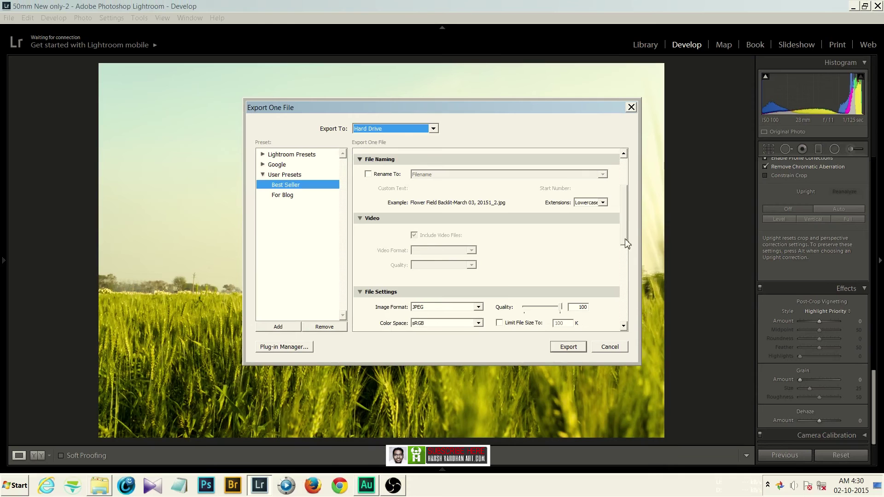
left_click_drag(626, 243, 626, 272)
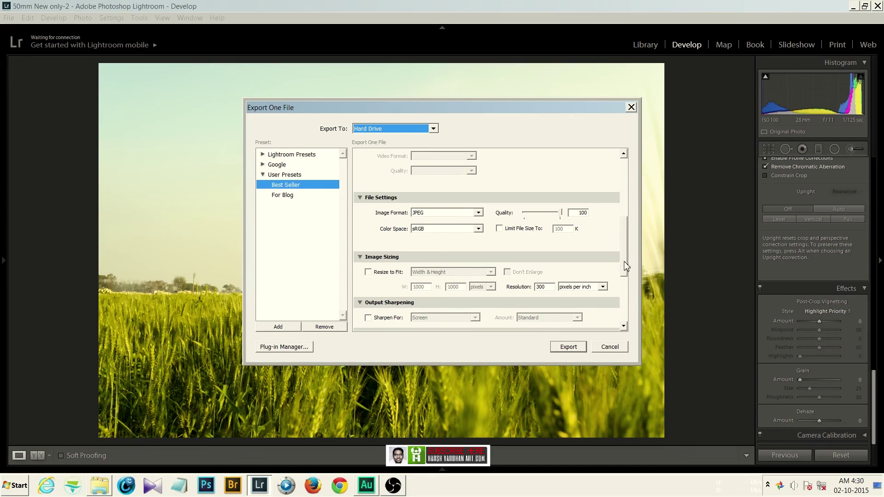
scroll(626, 271, "down", 1)
scroll(626, 270, "down", 3)
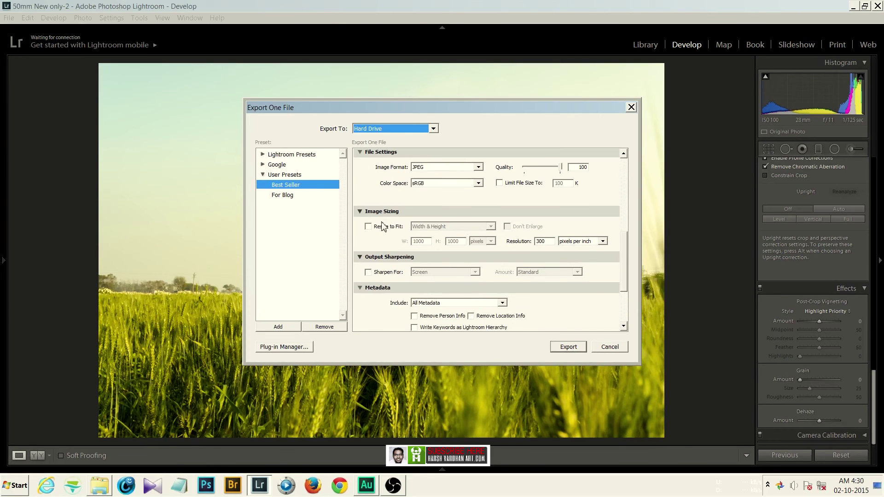
key("alt")
scroll(377, 276, "down", 3)
key("alt")
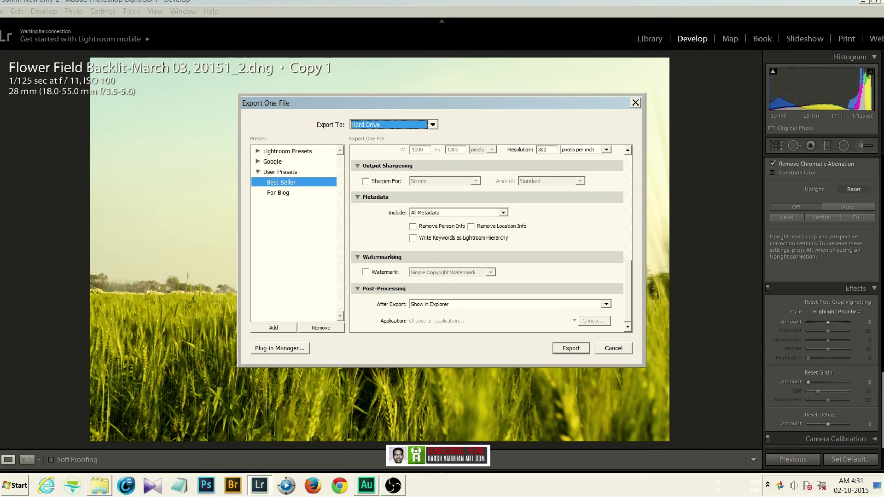
Open the After Export dropdown listing post-export actions
left_click(468, 304)
left_click(468, 308)
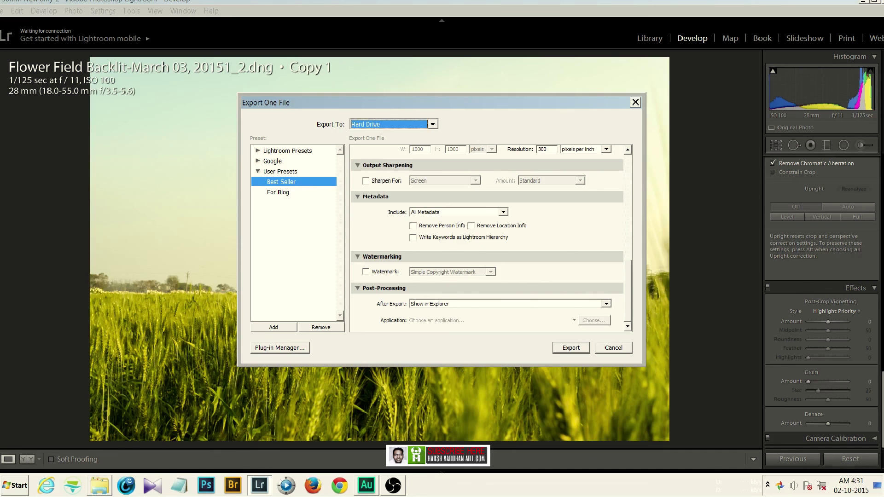
left_click(473, 303)
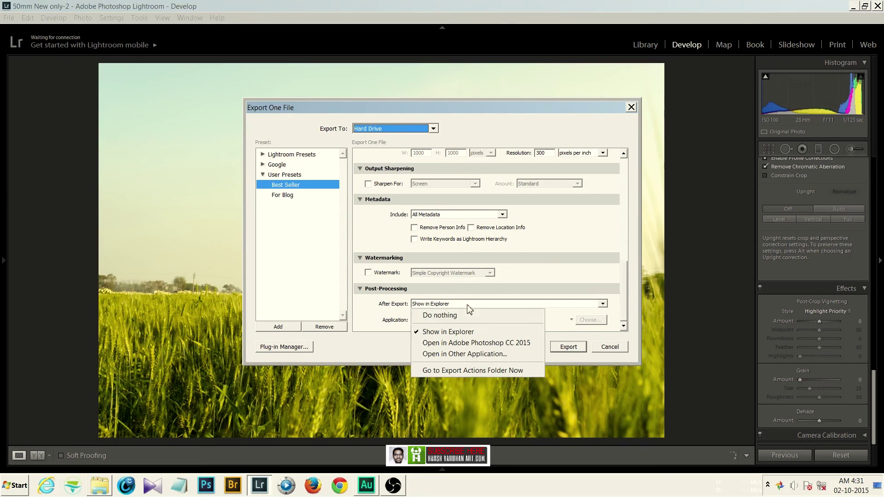
Set After Export to Open in Adobe Photoshop CC 2015 and export the JPEG
left_click(483, 347)
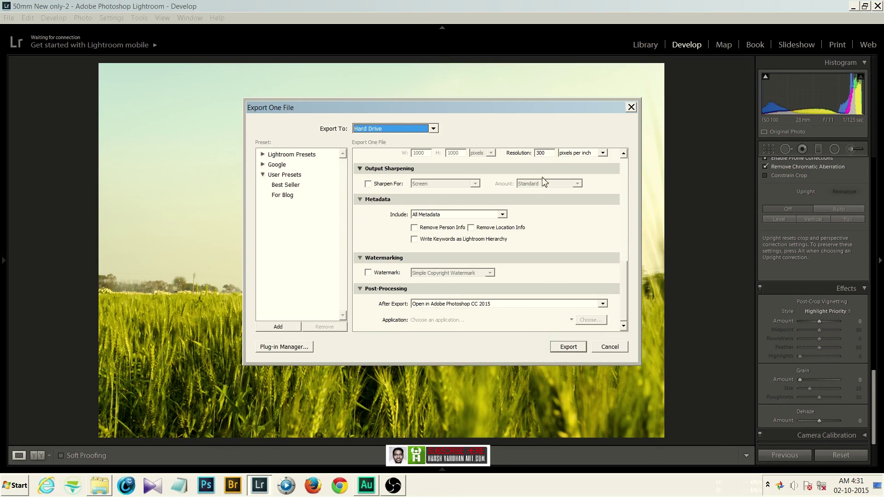
left_click(286, 329)
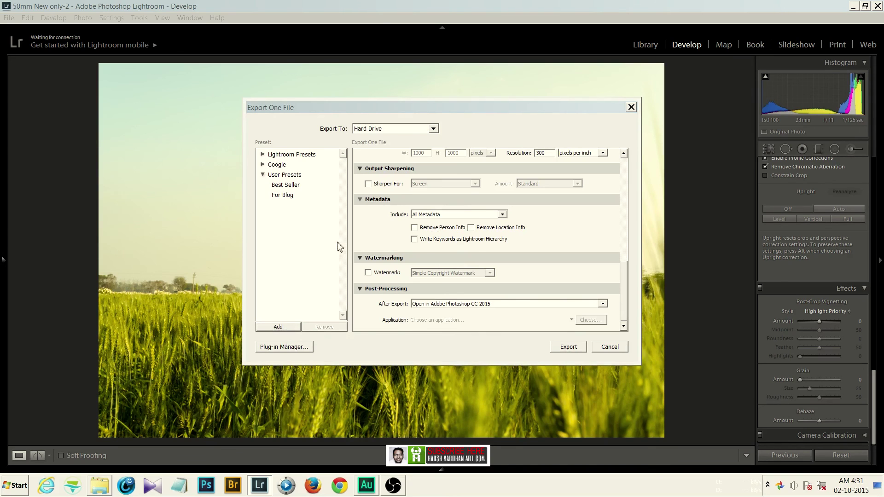
left_click(503, 259)
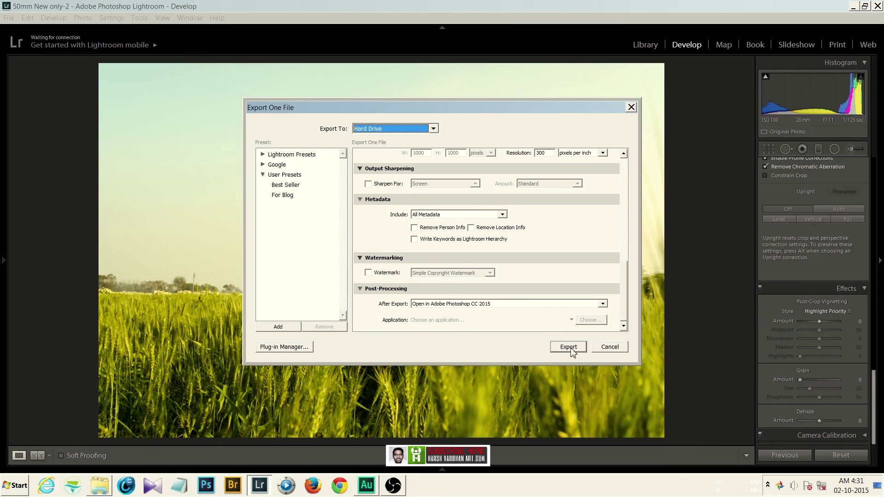
left_click(569, 347)
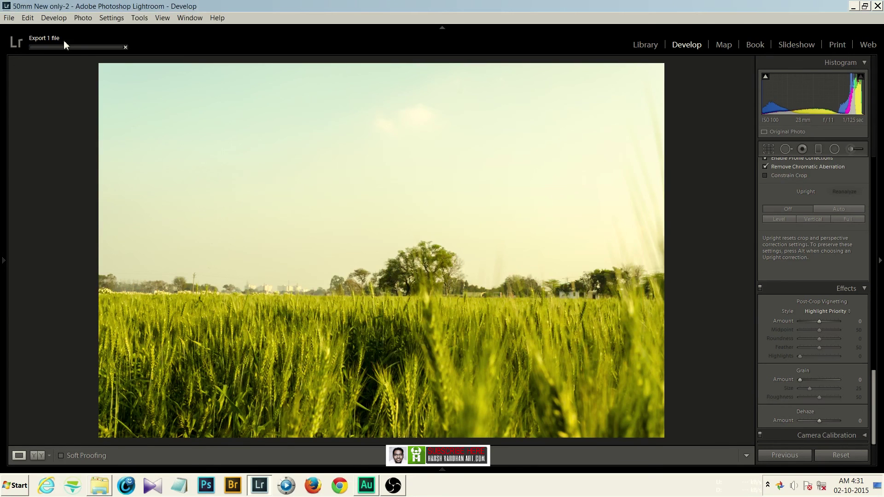